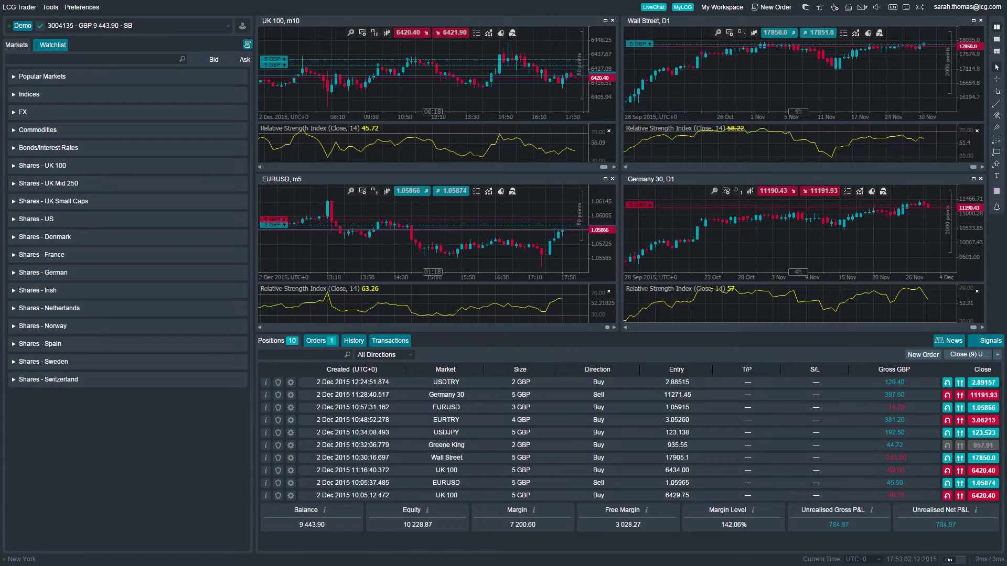
# Expand the Popular Markets group to reveal UK 100 and the other market prices.
pyautogui.click(15, 79)
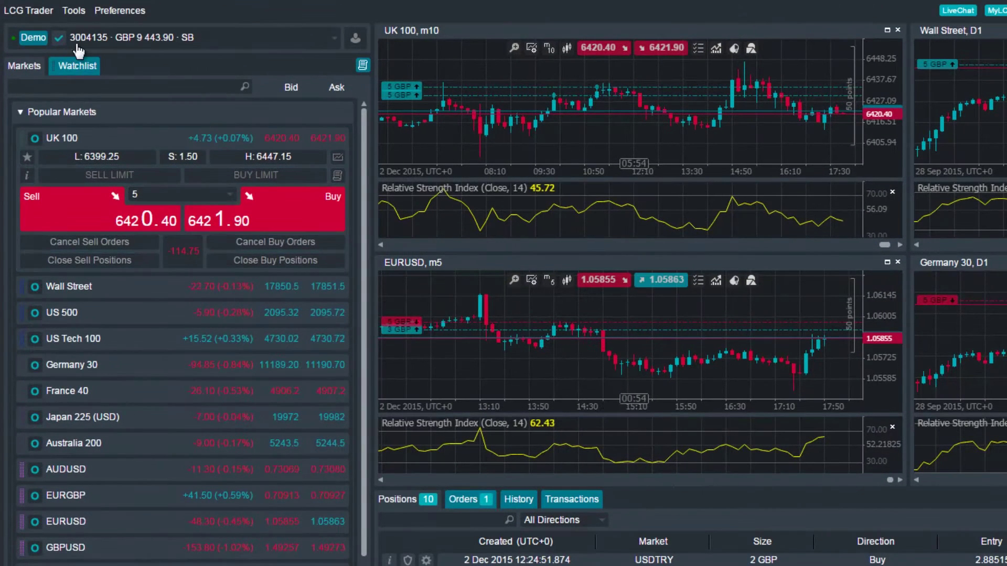
# Choose a QuickTrade execution mode in Preferences and confirm, keeping double-click execution.
pyautogui.click(107, 13)
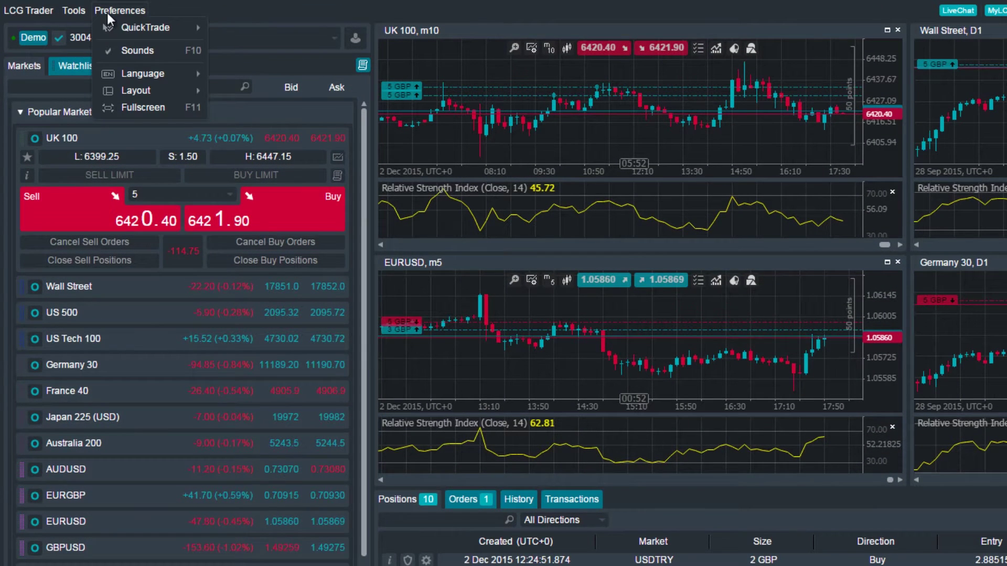
pyautogui.moveTo(145, 28)
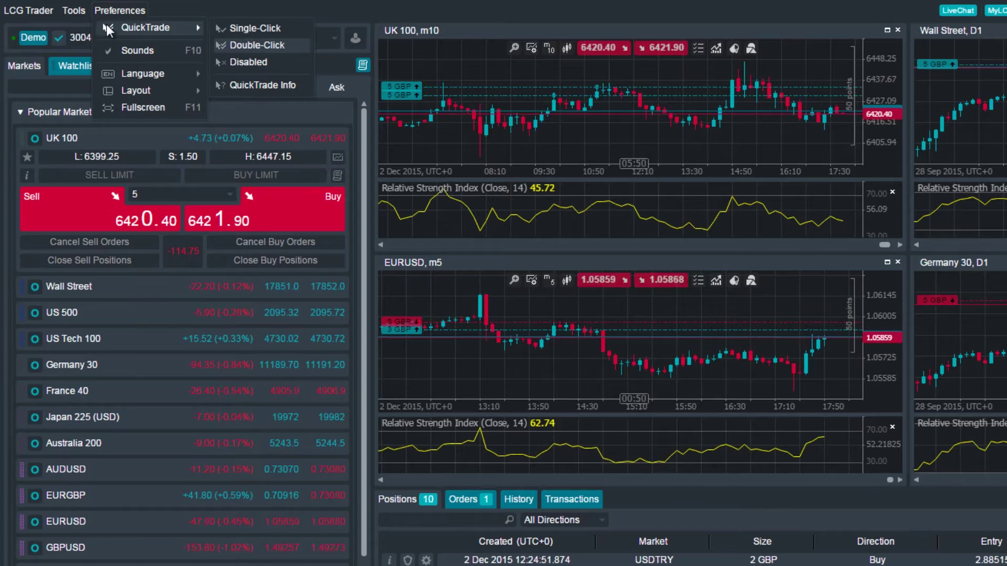
pyautogui.click(239, 83)
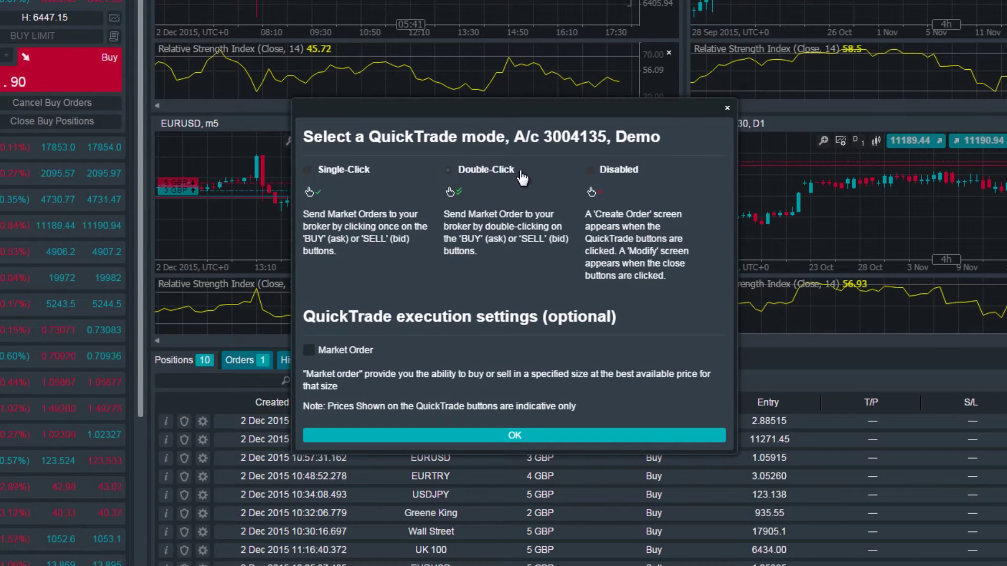
pyautogui.click(590, 171)
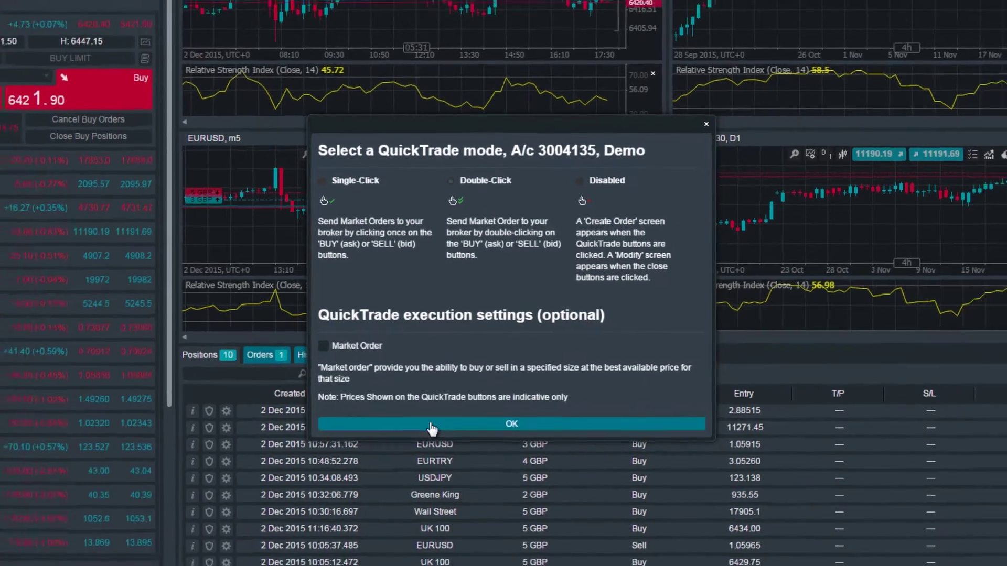
pyautogui.click(440, 435)
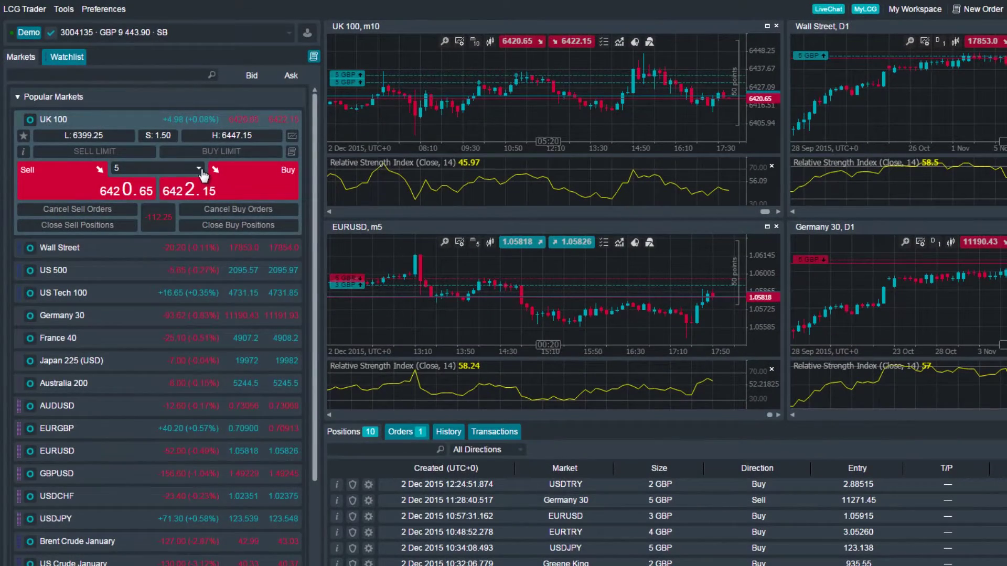
# Review UK 100's available trade sizes and its market information, closing both unchanged.
pyautogui.click(200, 170)
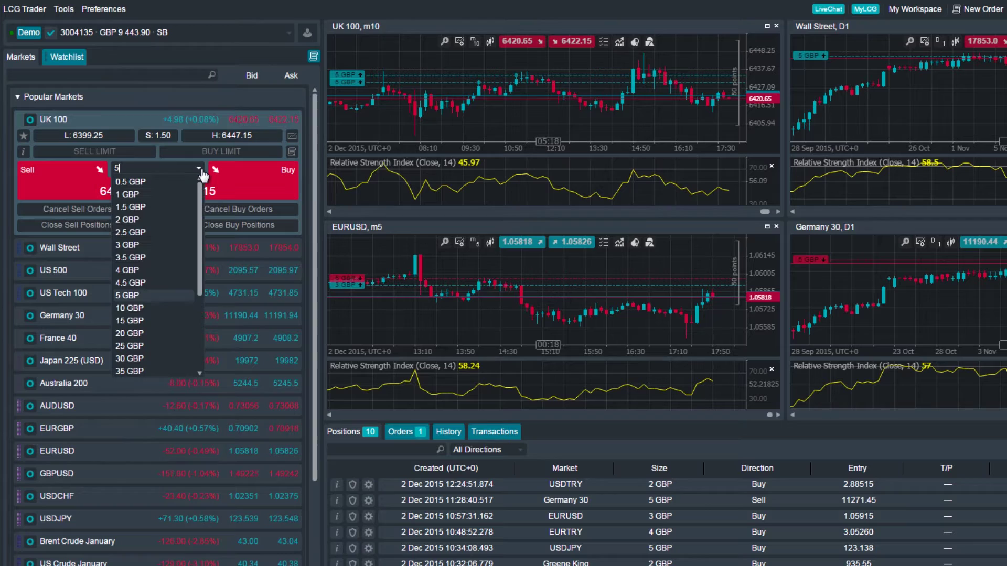
pyautogui.click(200, 171)
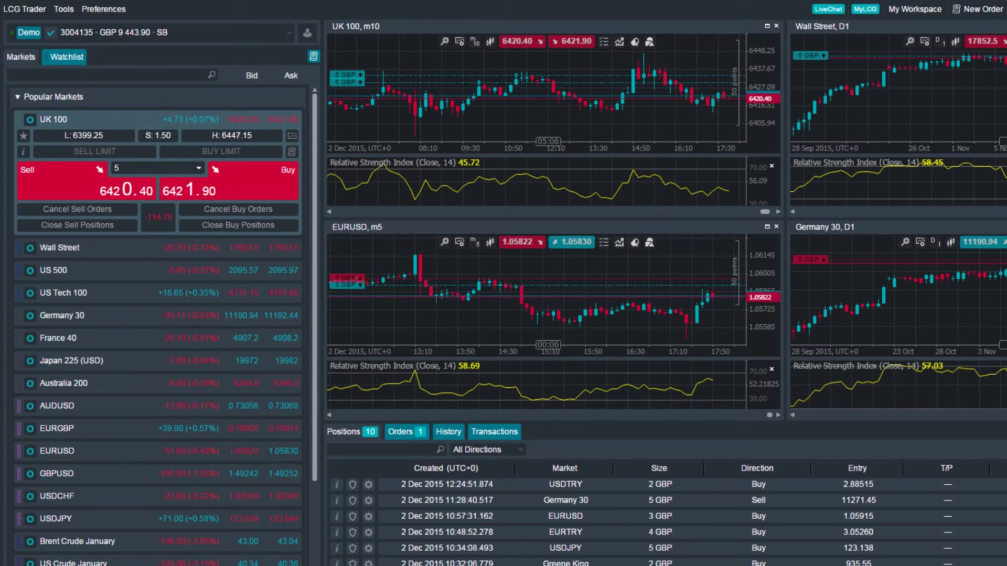
pyautogui.click(23, 151)
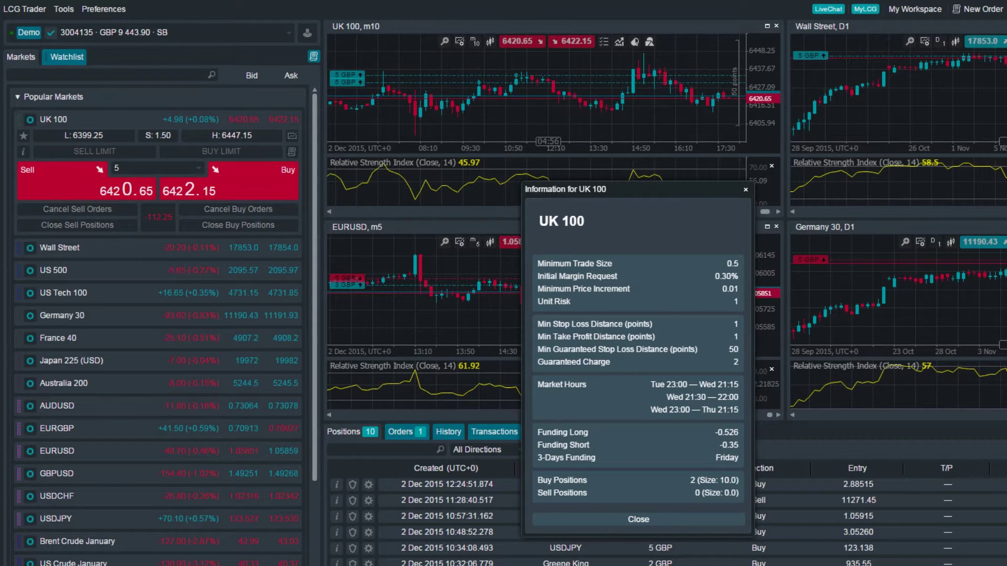
pyautogui.click(746, 189)
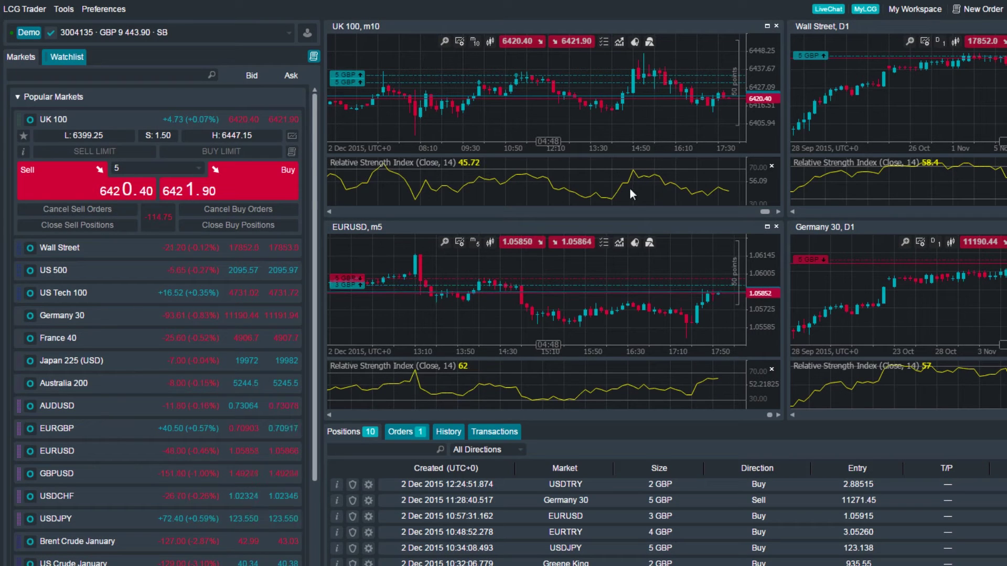
# Star UK 100 to add it to the Watchlist.
pyautogui.click(23, 136)
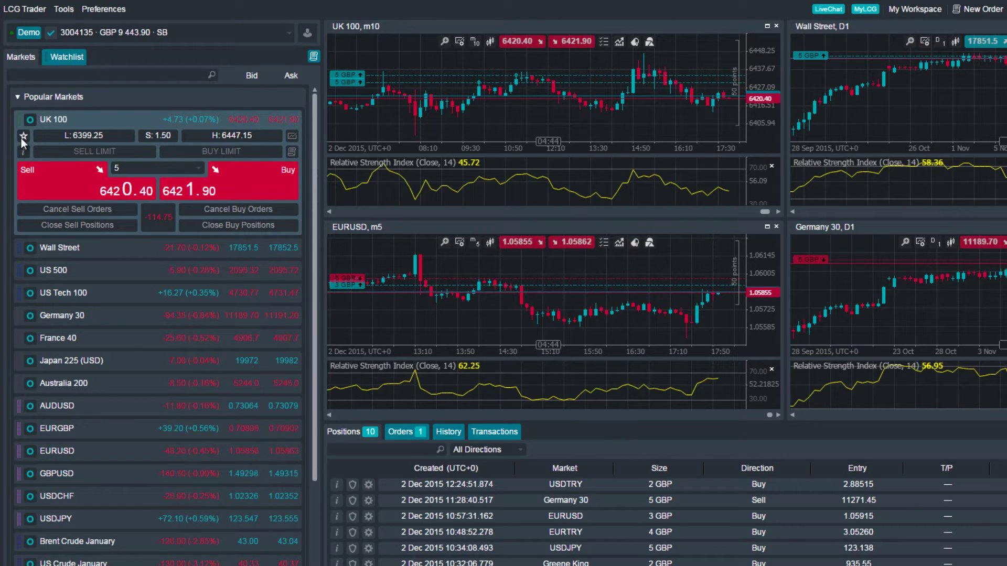
pyautogui.click(22, 136)
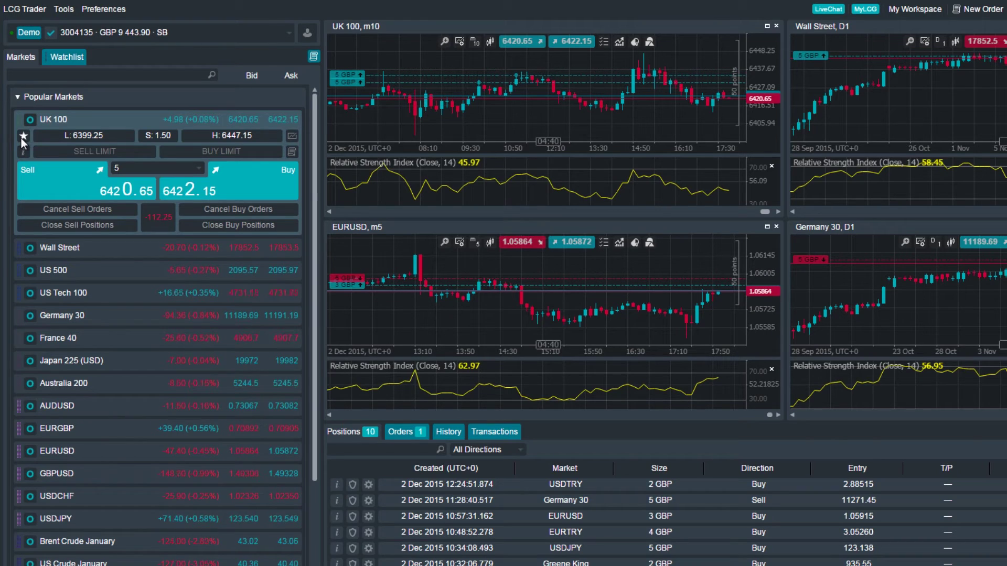
# Start a UK 100 market-order deal ticket with stop loss, take profit and guaranteed stop enabled.
pyautogui.click(290, 152)
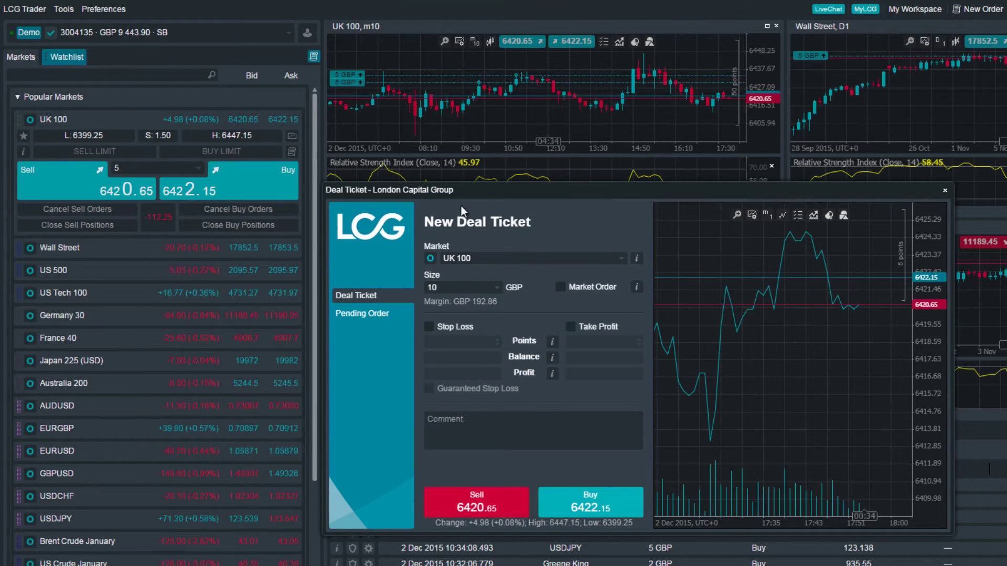
pyautogui.click(429, 327)
pyautogui.click(568, 327)
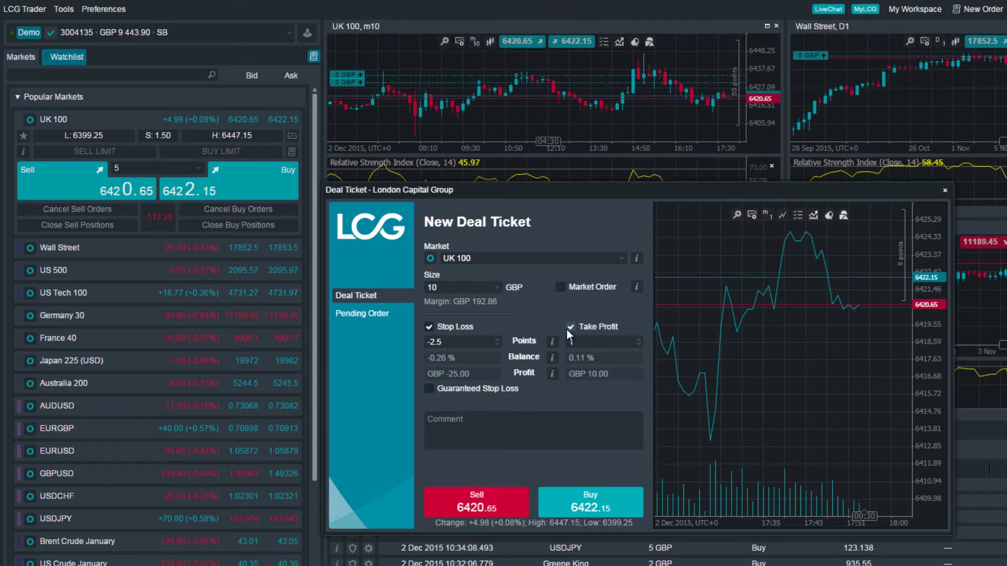
pyautogui.click(560, 286)
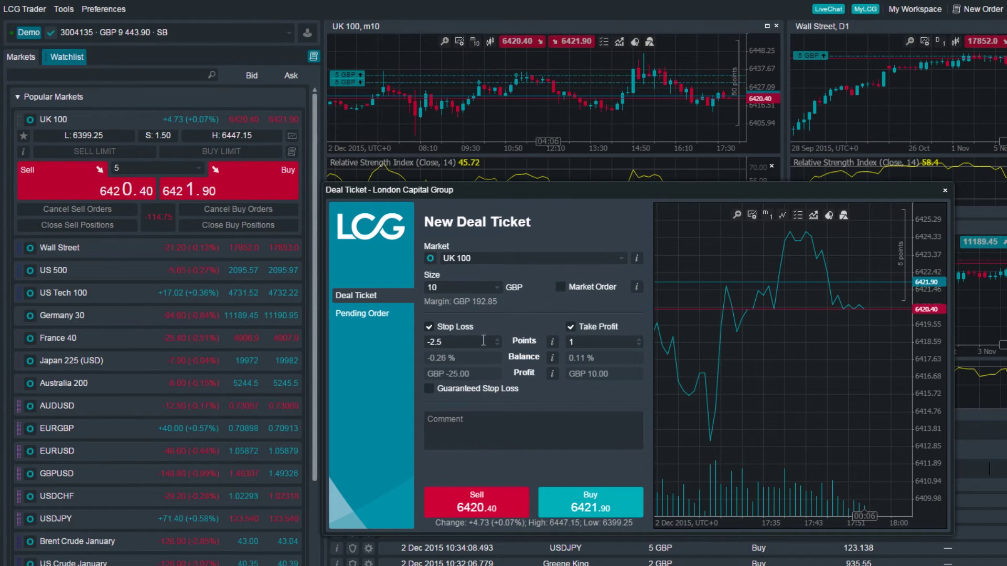
pyautogui.click(430, 388)
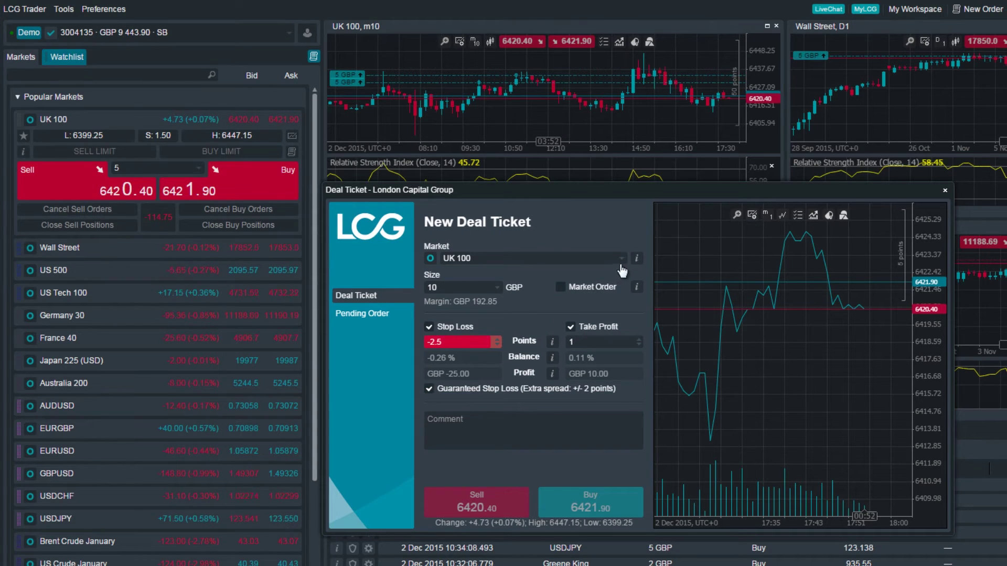
# Check UK 100 info, drop the guaranteed stop, adjust stop-loss points around -4, then close without trading.
pyautogui.click(638, 259)
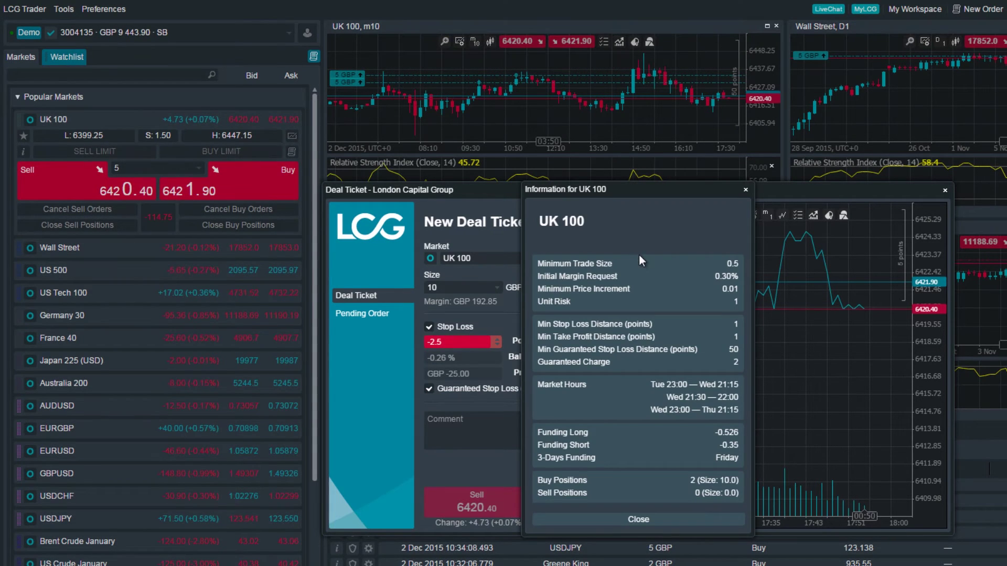
pyautogui.click(744, 191)
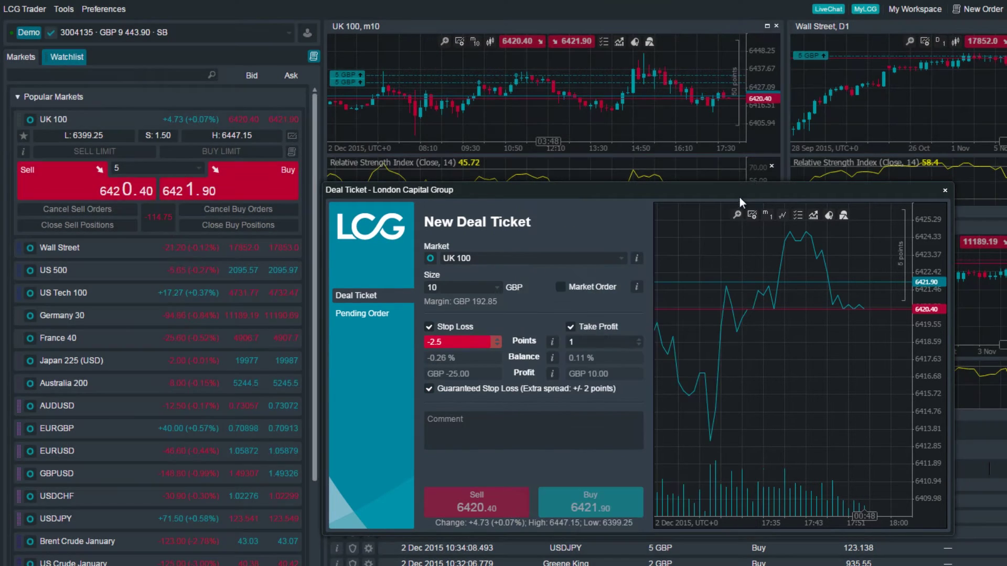
pyautogui.click(429, 389)
pyautogui.click(497, 345)
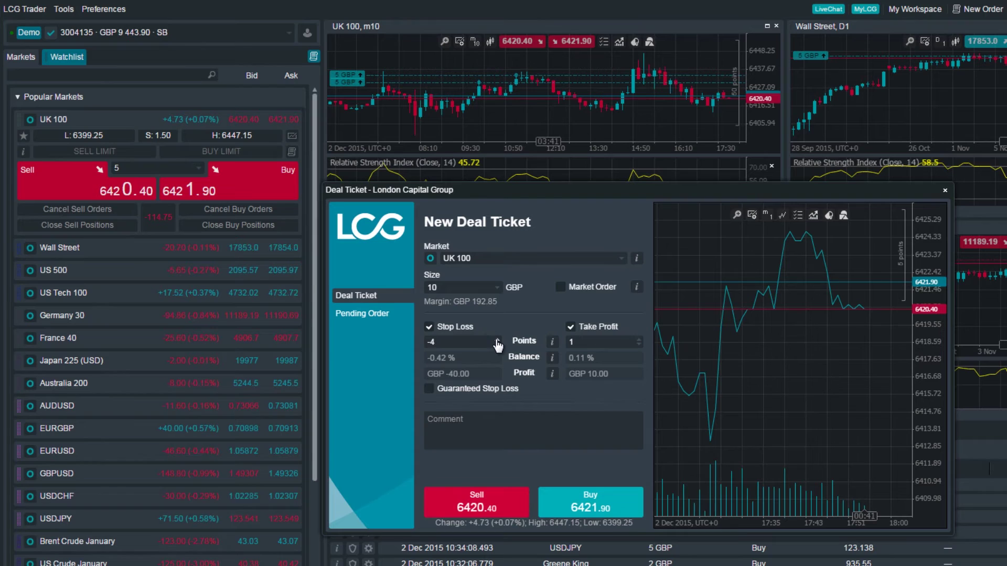
pyautogui.click(497, 342)
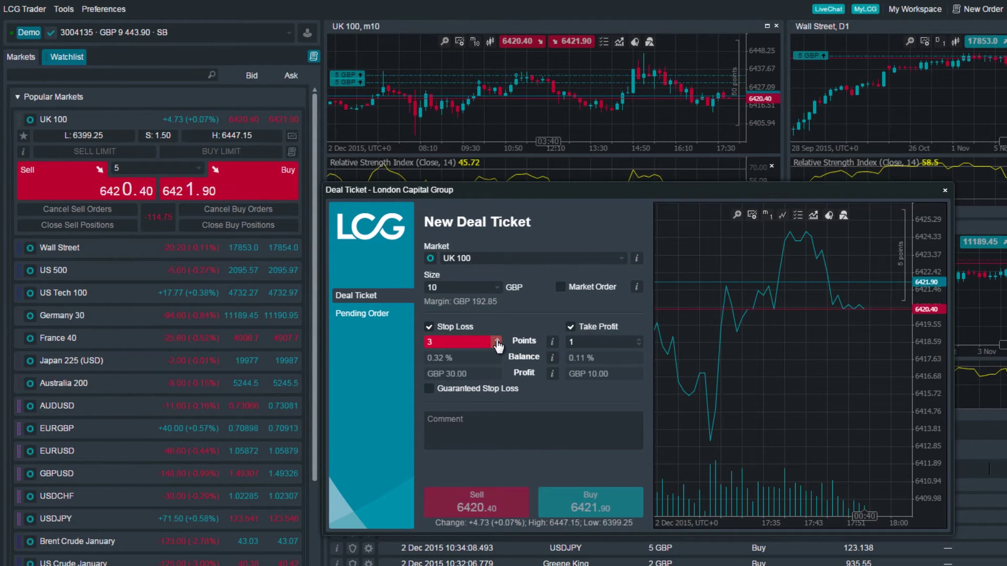
pyautogui.click(497, 347)
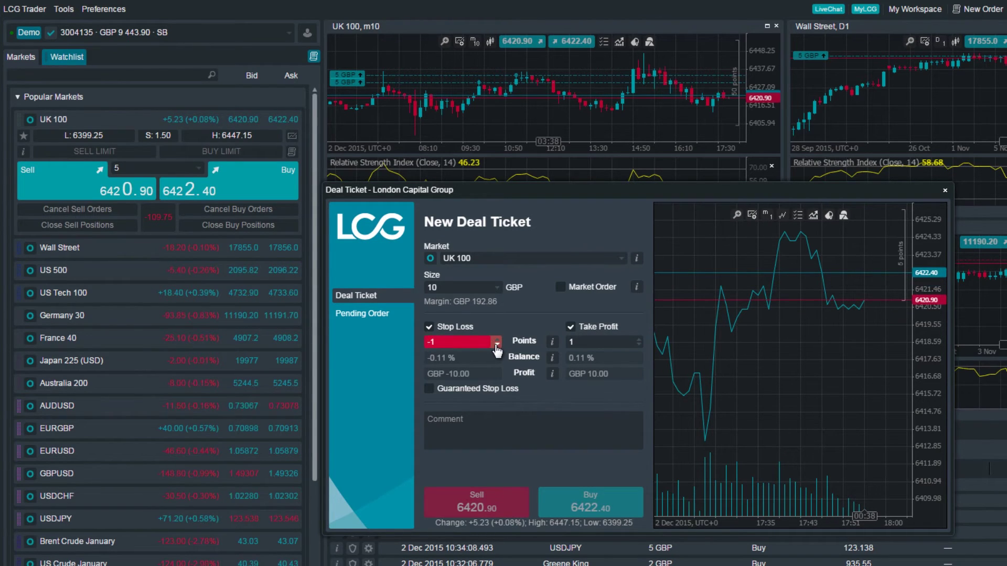
pyautogui.click(944, 191)
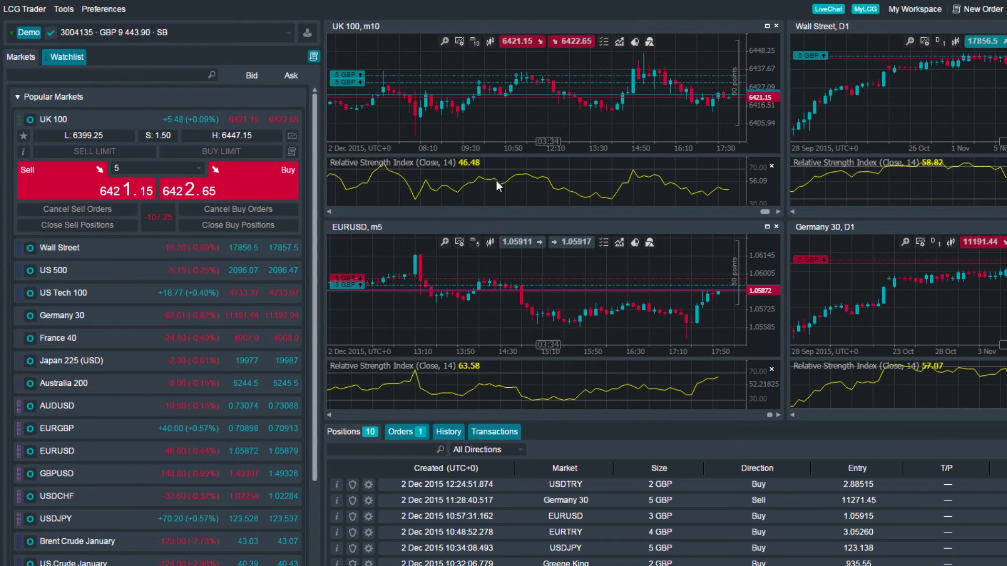
# Add a Germany 30 hourly chart via New Chart's DAX search, then clear the search.
pyautogui.click(27, 9)
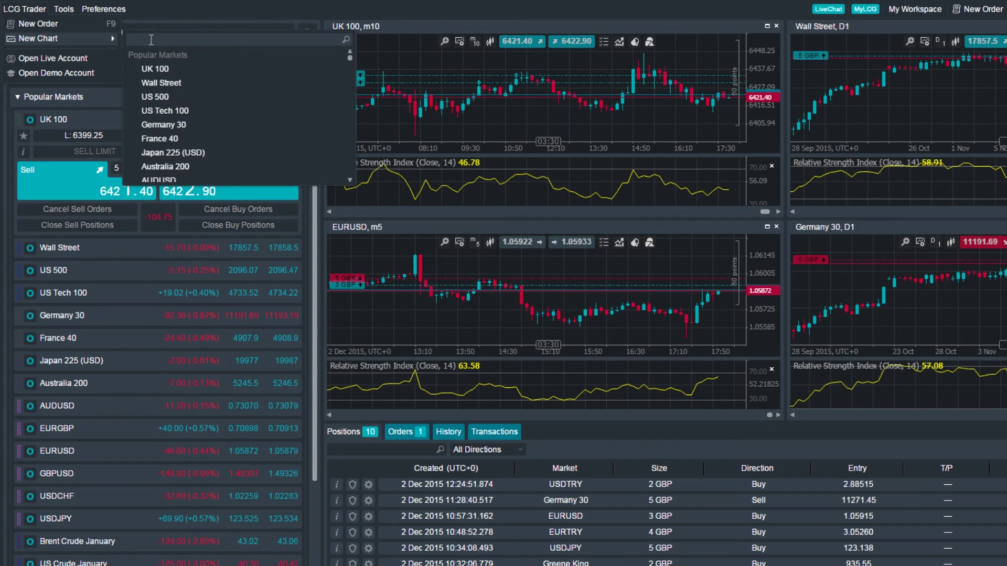
pyautogui.moveTo(38, 38)
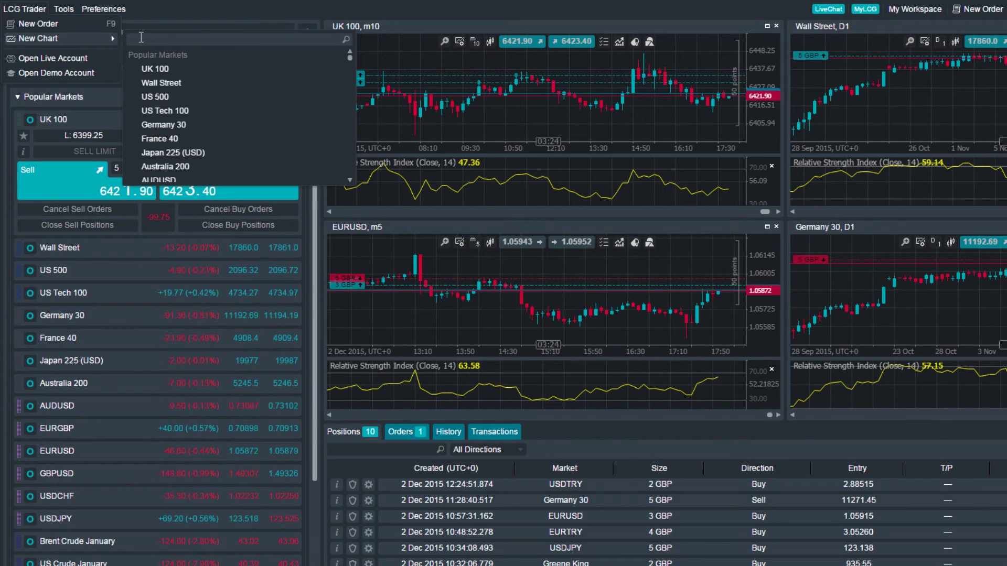
pyautogui.write('DAX')
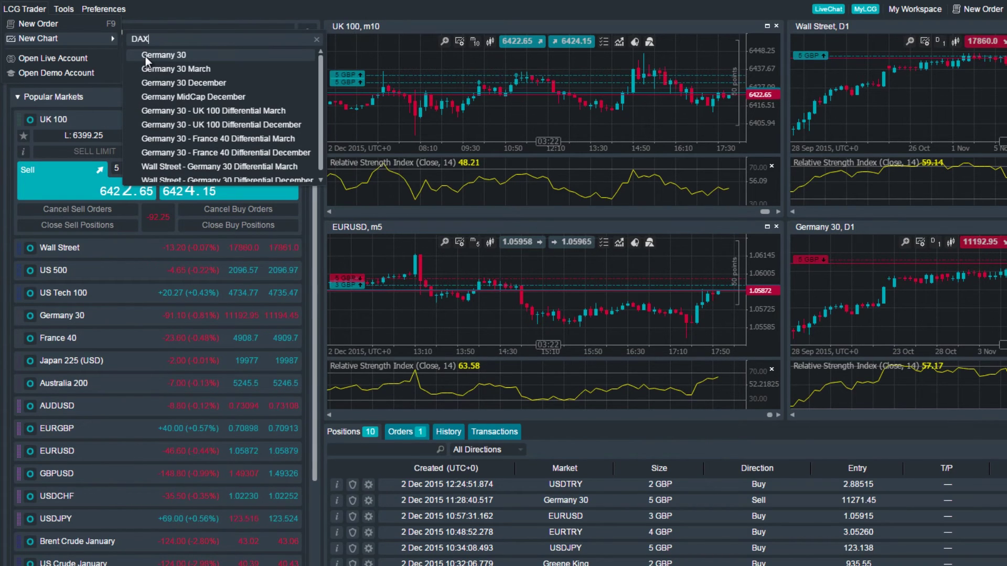
pyautogui.click(146, 56)
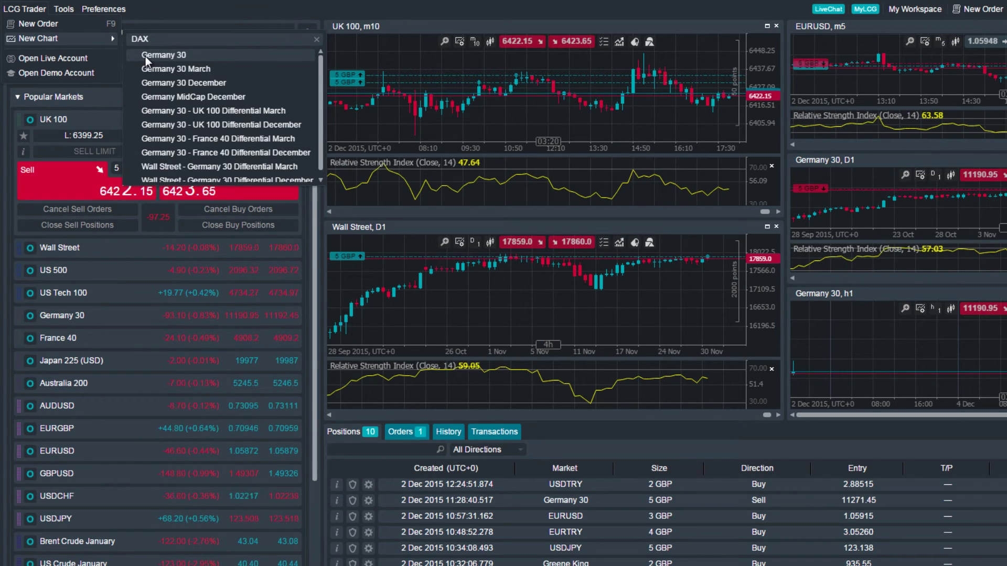
pyautogui.click(316, 40)
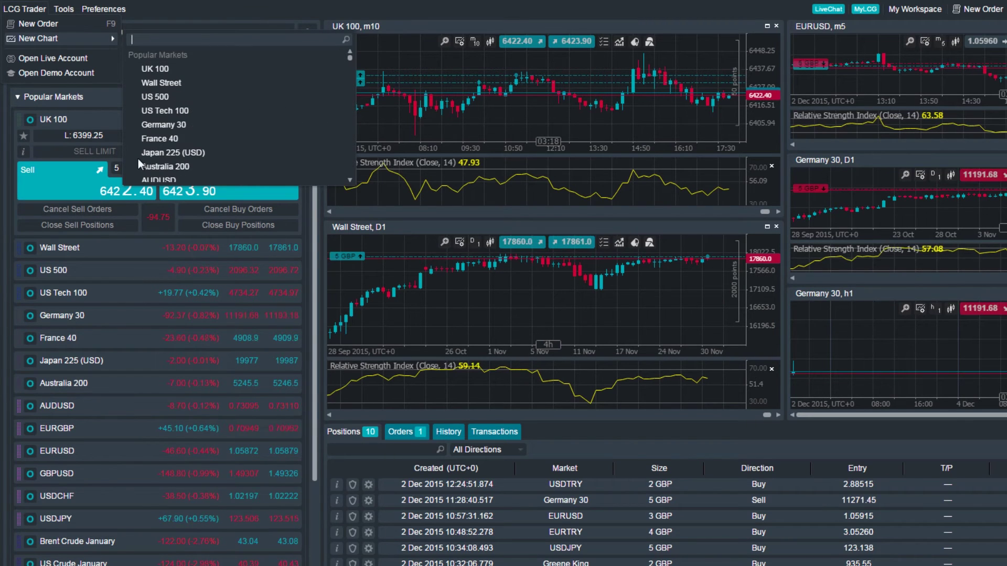
pyautogui.click(33, 100)
pyautogui.click(33, 100)
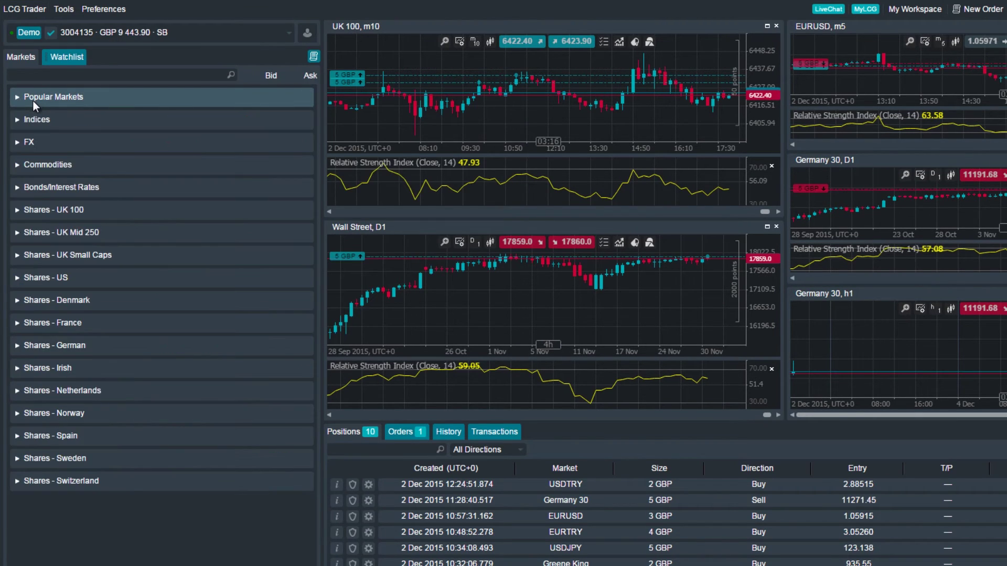
# Add an hourly AUDUSD chart from the FX Majors trading panel.
pyautogui.click(24, 147)
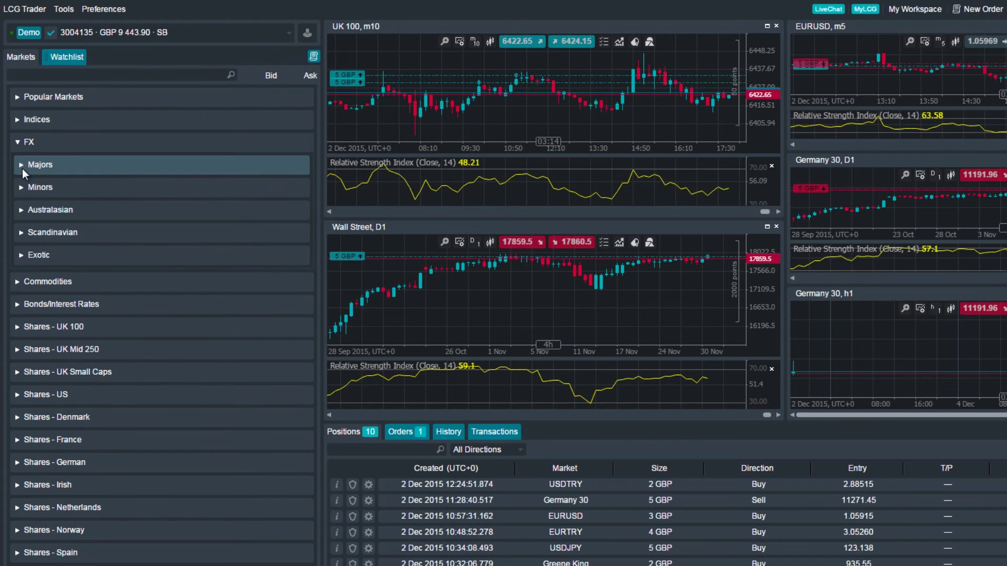
pyautogui.click(22, 166)
pyautogui.click(39, 188)
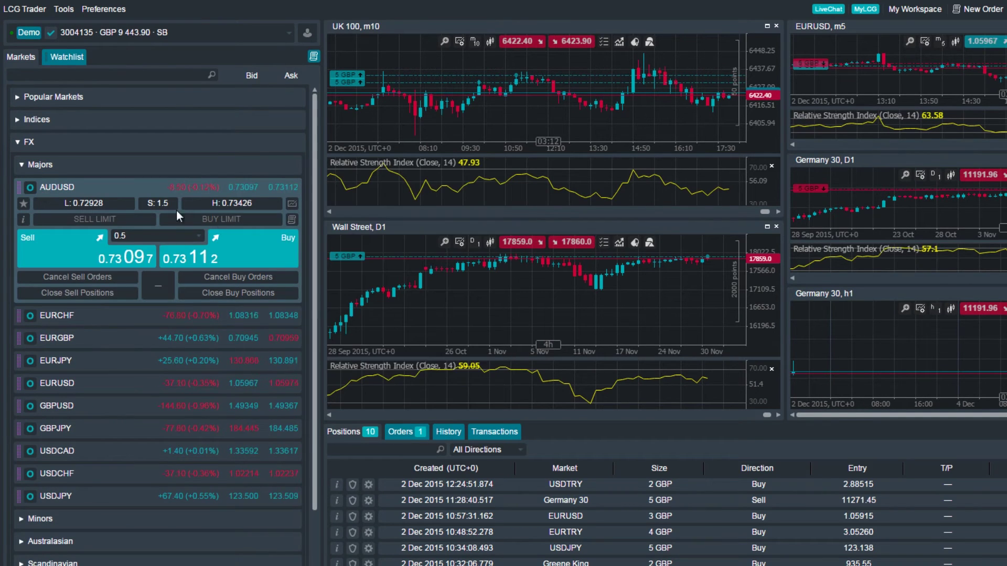
pyautogui.click(293, 204)
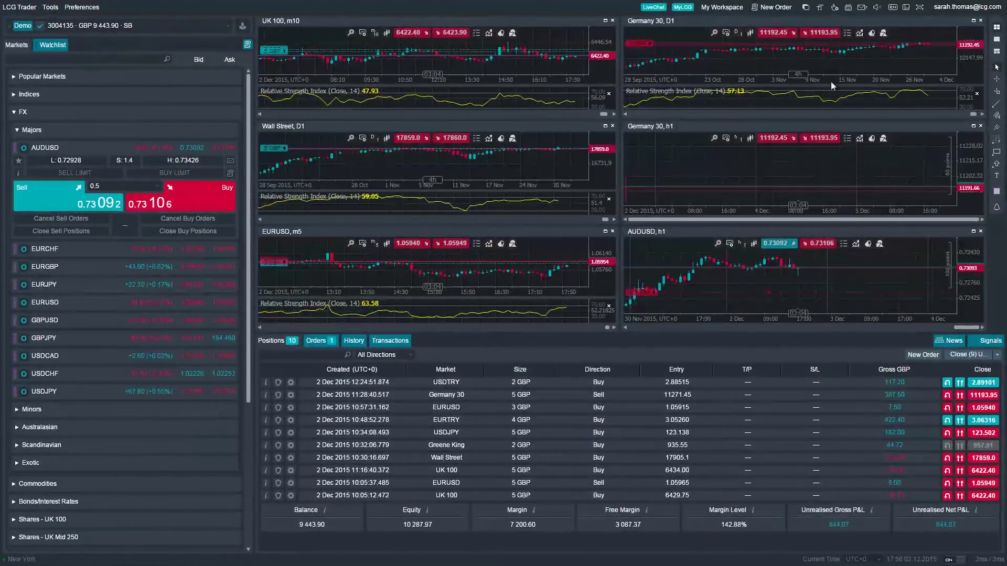
# Switch charts to tabbed layout and add an hourly EURGBP chart in a new tab.
pyautogui.click(997, 38)
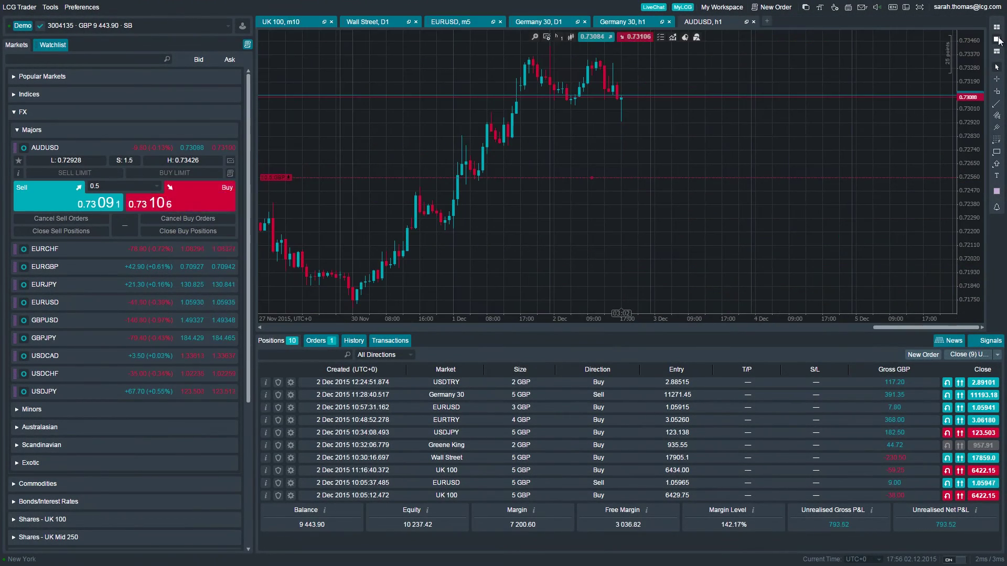
pyautogui.click(768, 22)
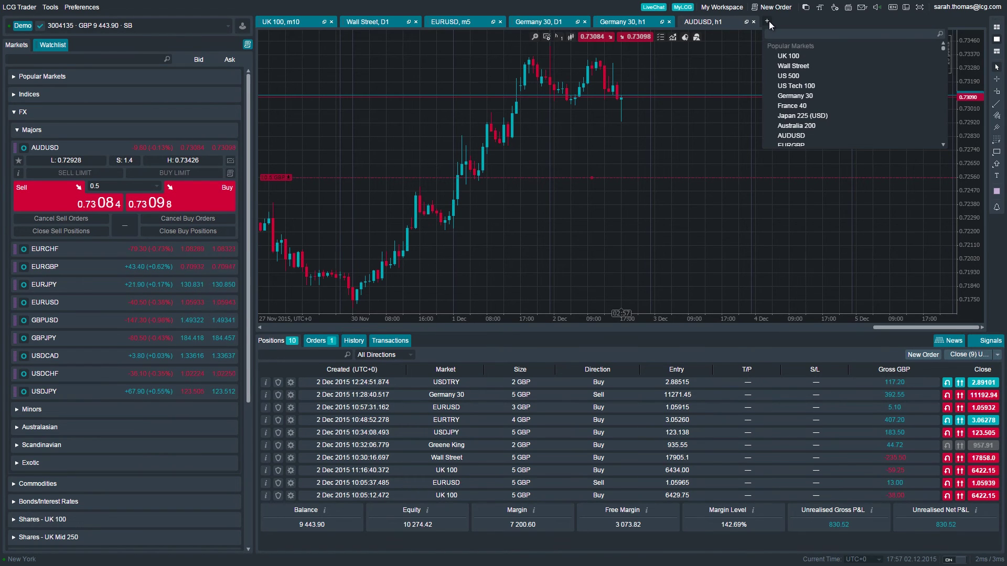
pyautogui.click(781, 143)
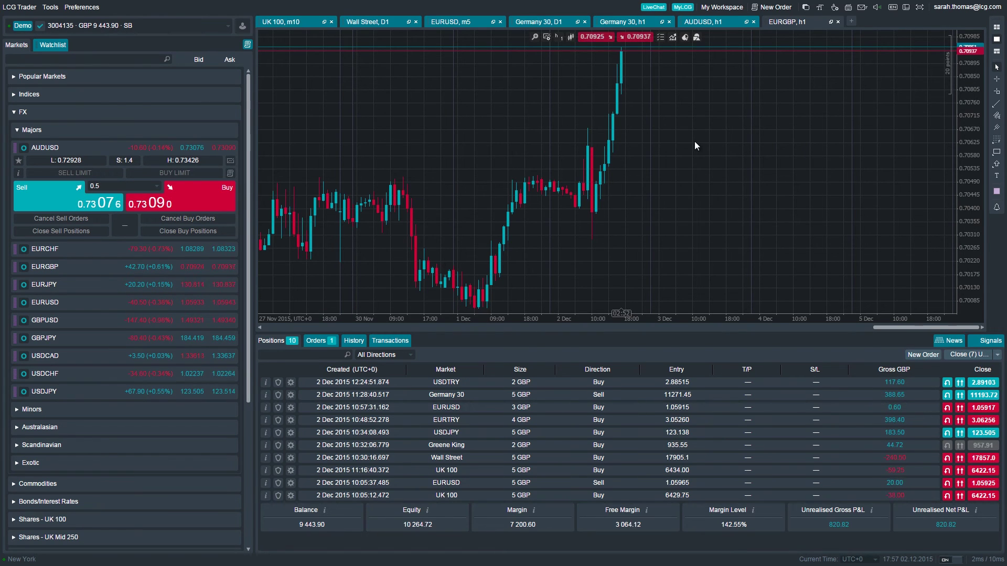
pyautogui.moveTo(695, 141); pyautogui.dragTo(860, 139)
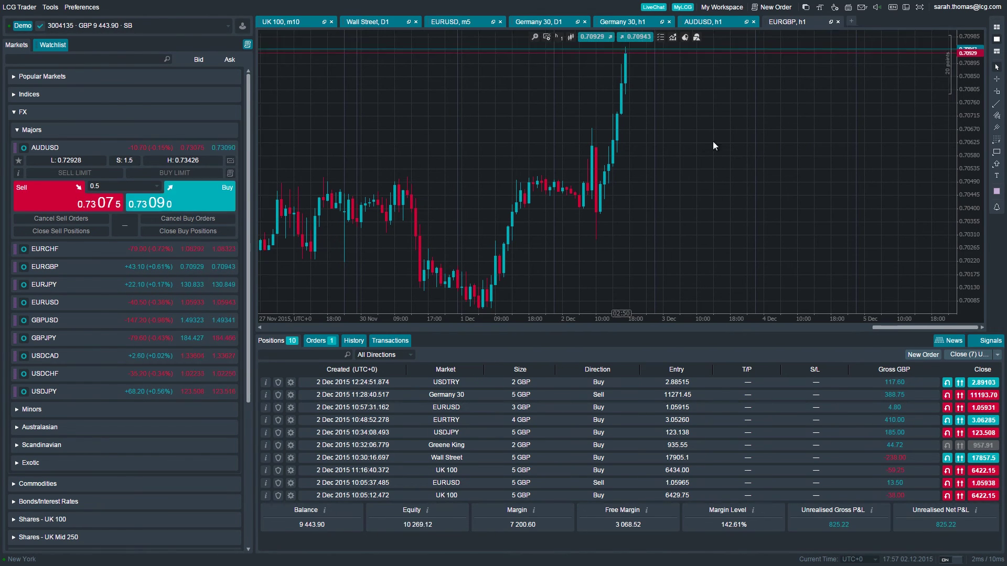
# Bring up the EURGBP chart's right-click menu with chart-type and price-alert options.
pyautogui.rightClick(821, 144)
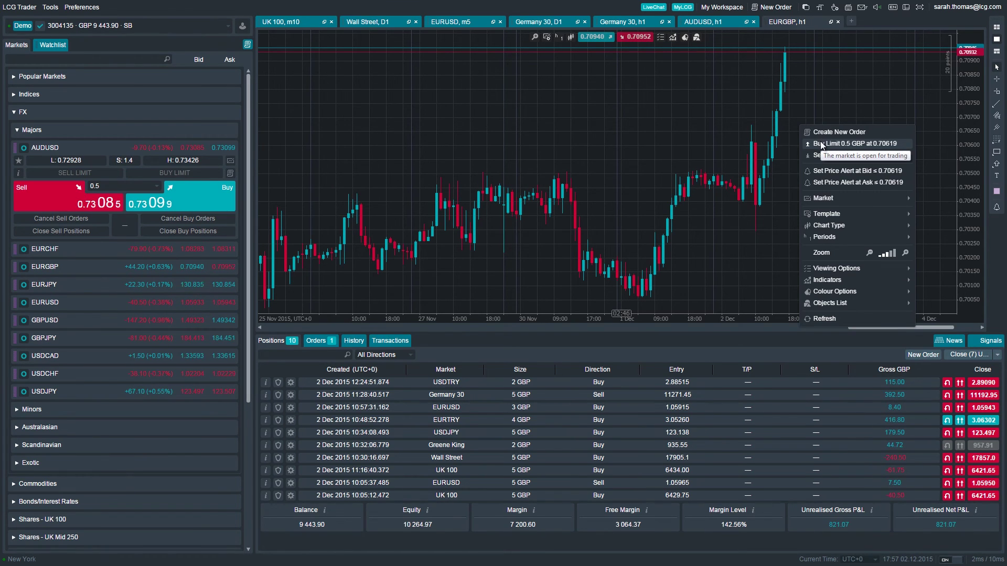